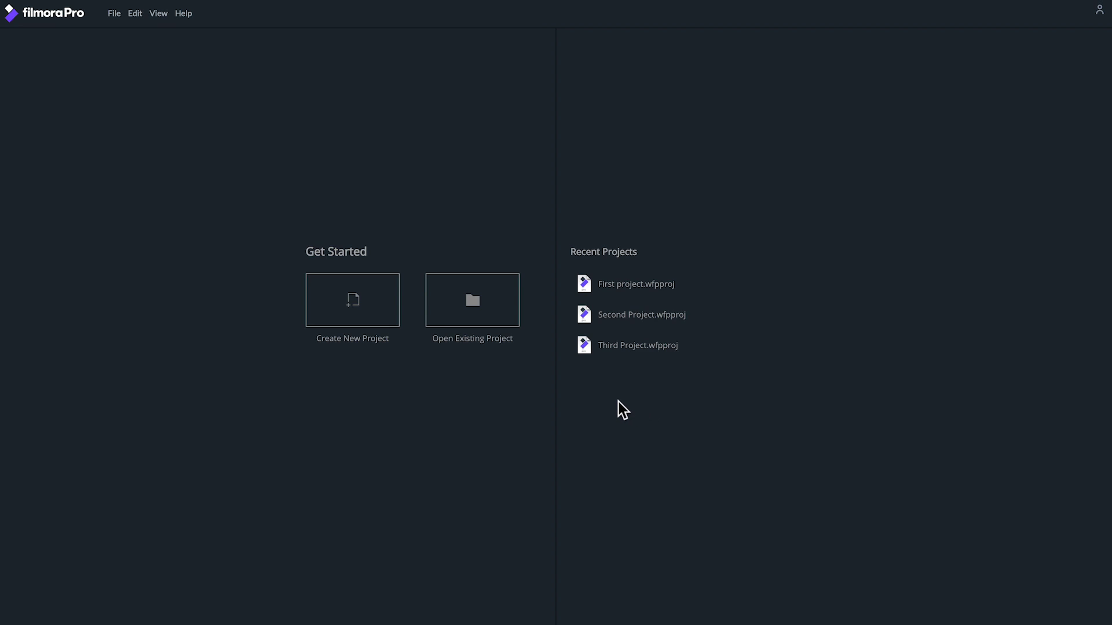
Step: Create a new project from the start screen, then request another new project from the File menu
left_click(355, 306)
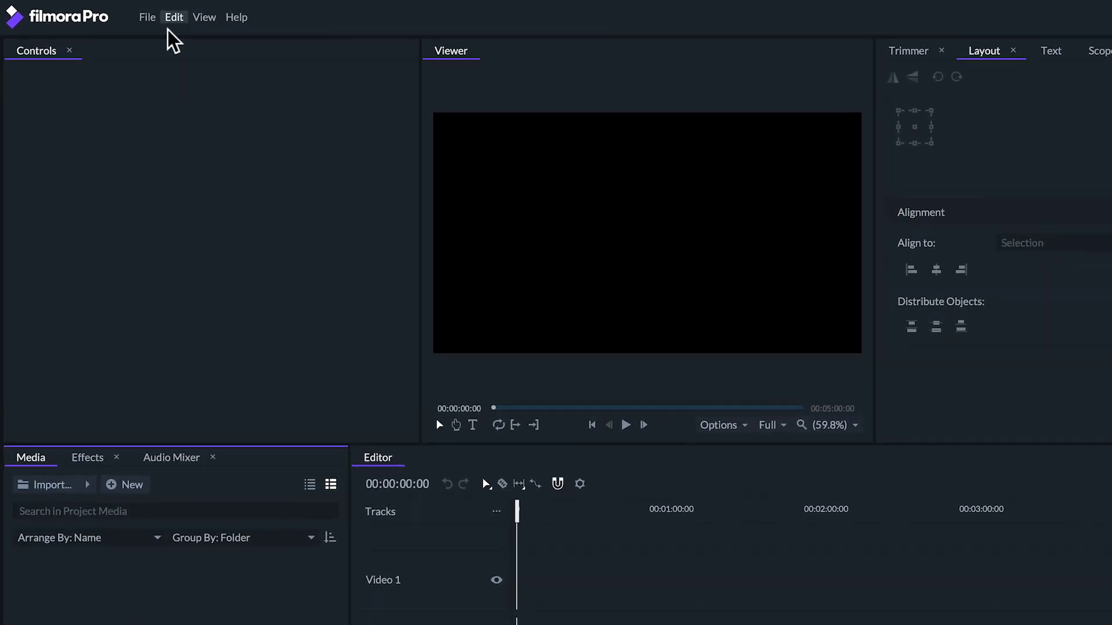
left_click(114, 13)
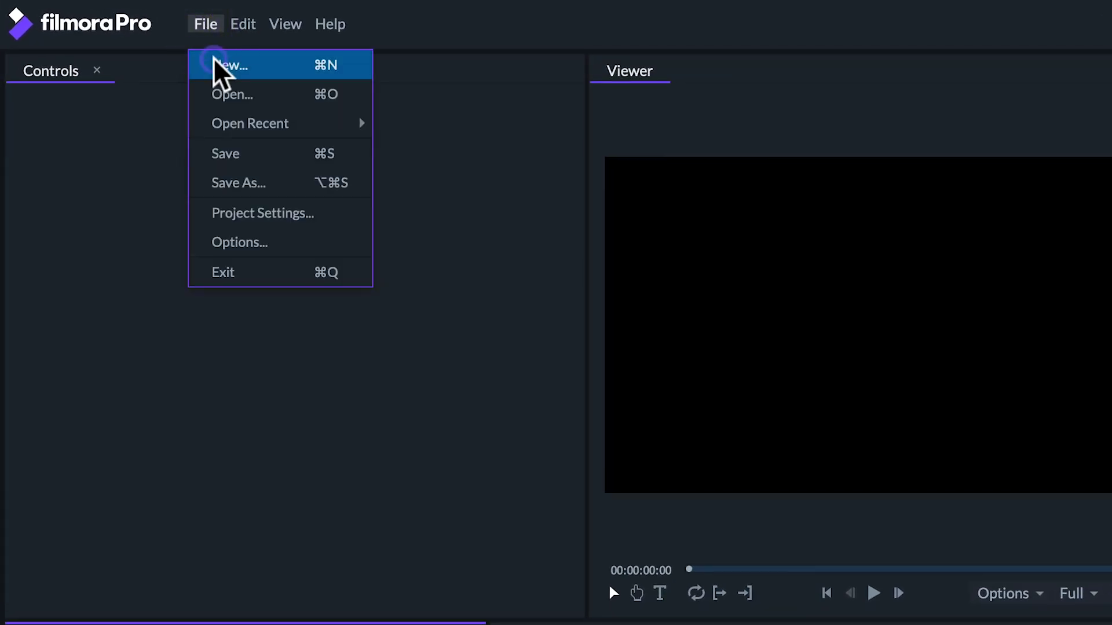
left_click(227, 66)
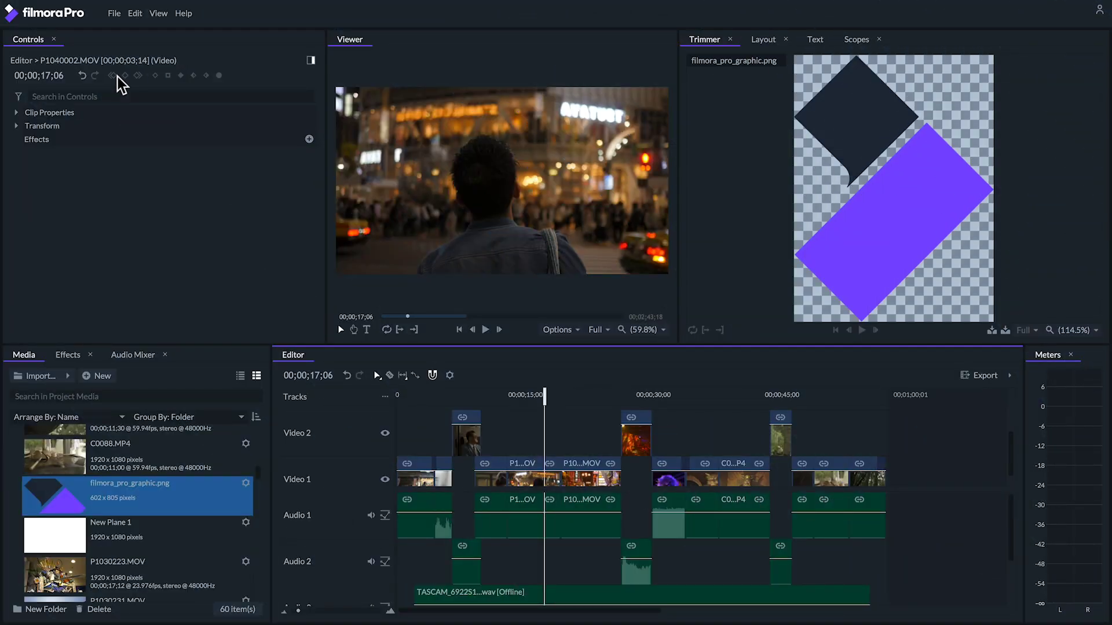
Step: Start a new project via File > New, saving the earlier project's changes when prompted
left_click(114, 13)
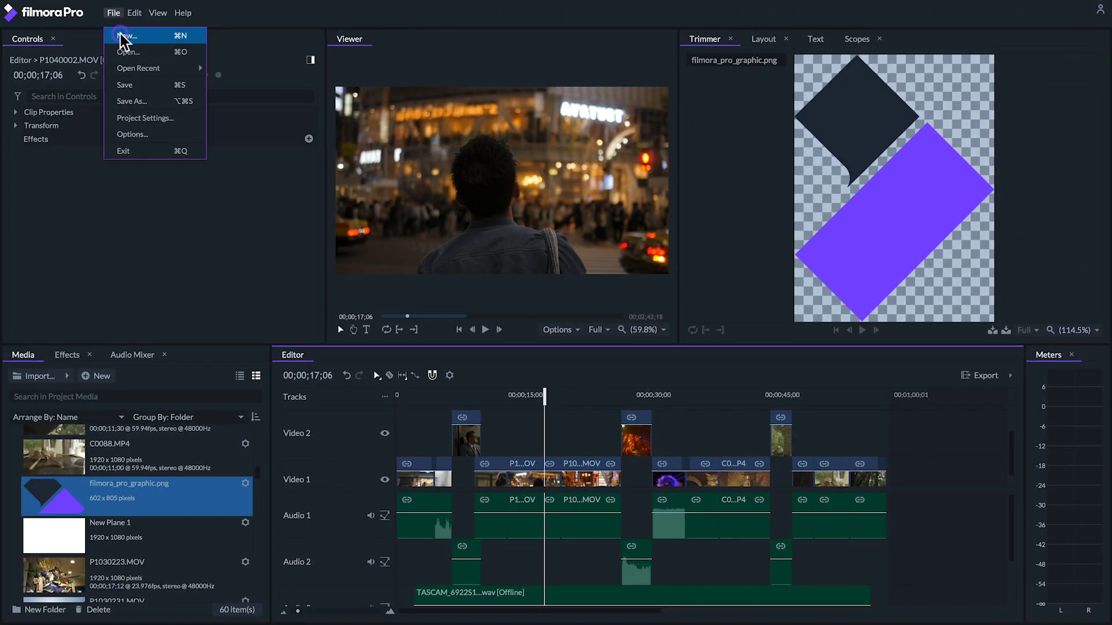
left_click(126, 38)
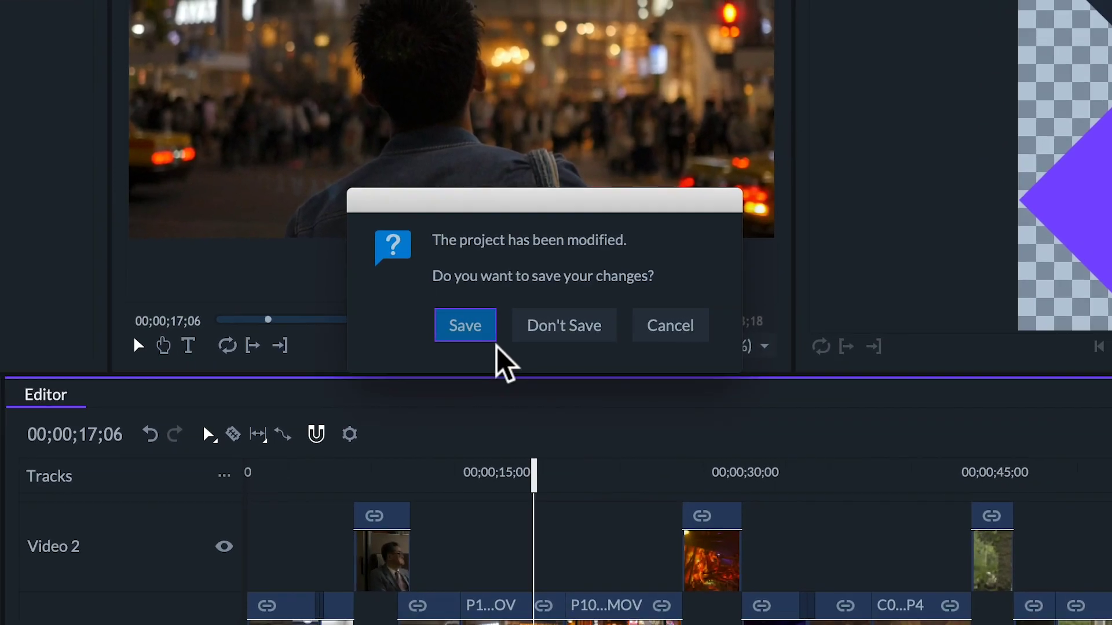
left_click(466, 325)
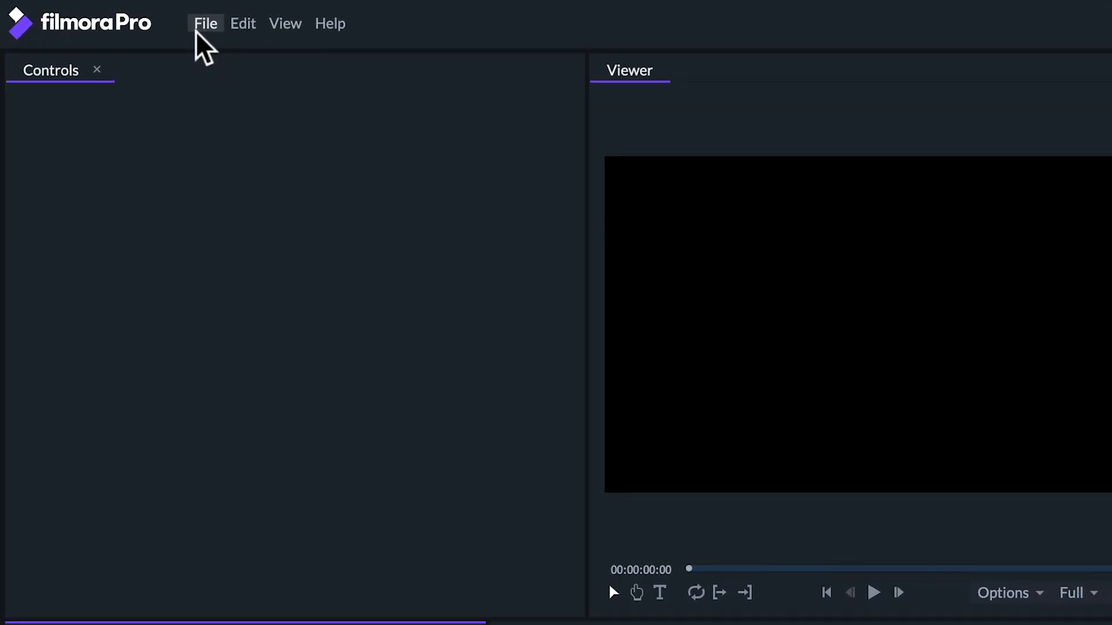
Step: Bring up Project Settings and browse the list of project templates
left_click(205, 24)
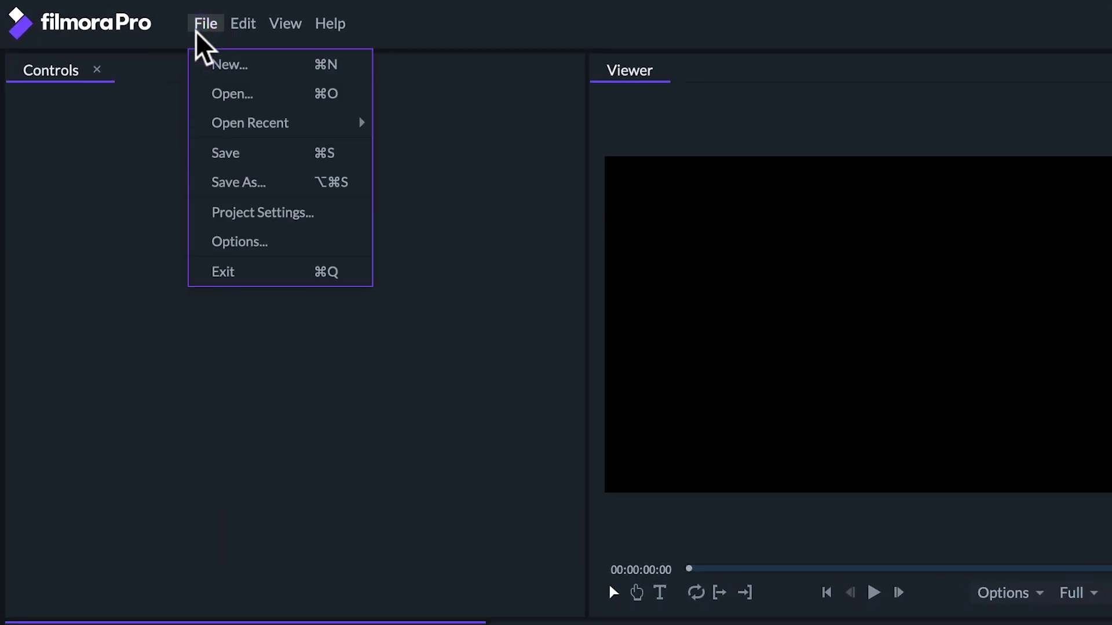
left_click(263, 211)
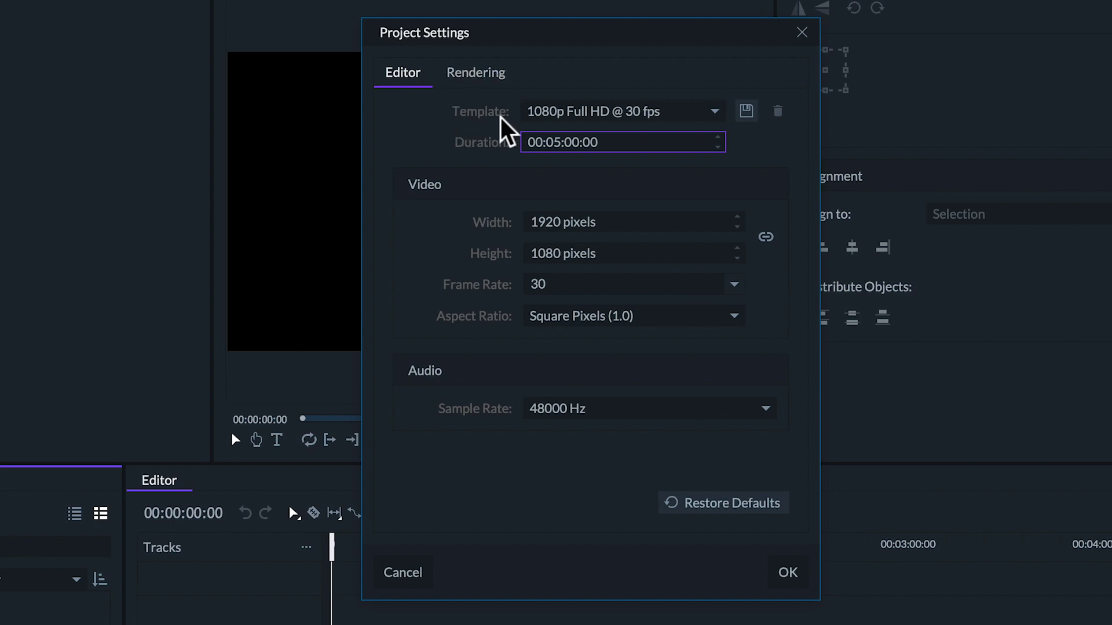
left_click(654, 121)
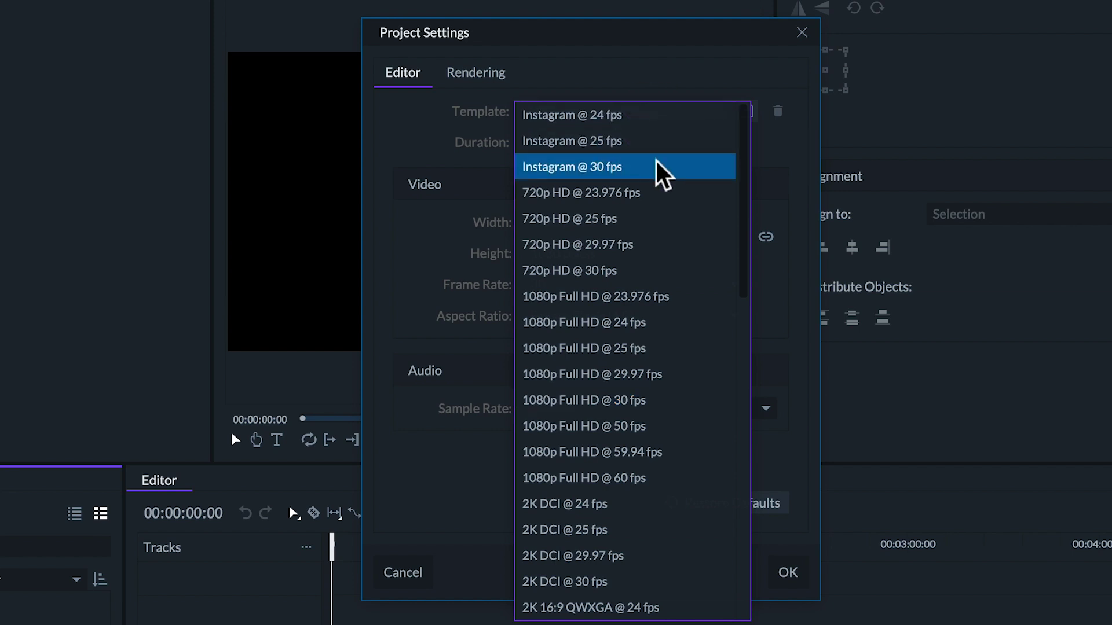
scroll(659, 287, "down", 3)
scroll(663, 312, "down", 3)
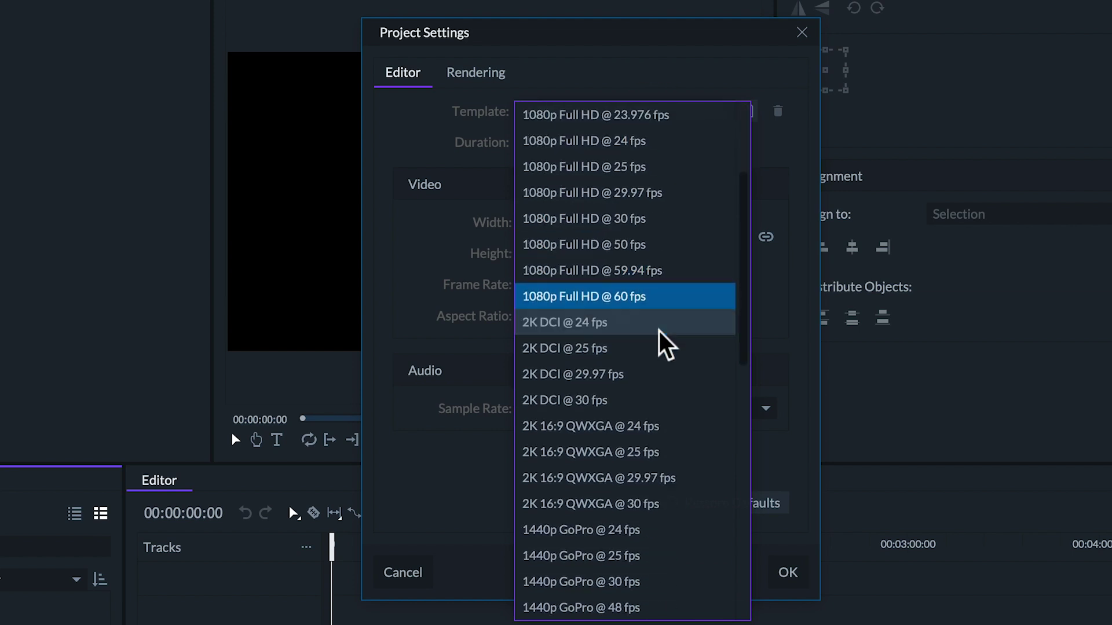
scroll(665, 339, "down", 3)
scroll(668, 352, "down", 3)
scroll(667, 357, "down", 3)
scroll(667, 359, "down", 5)
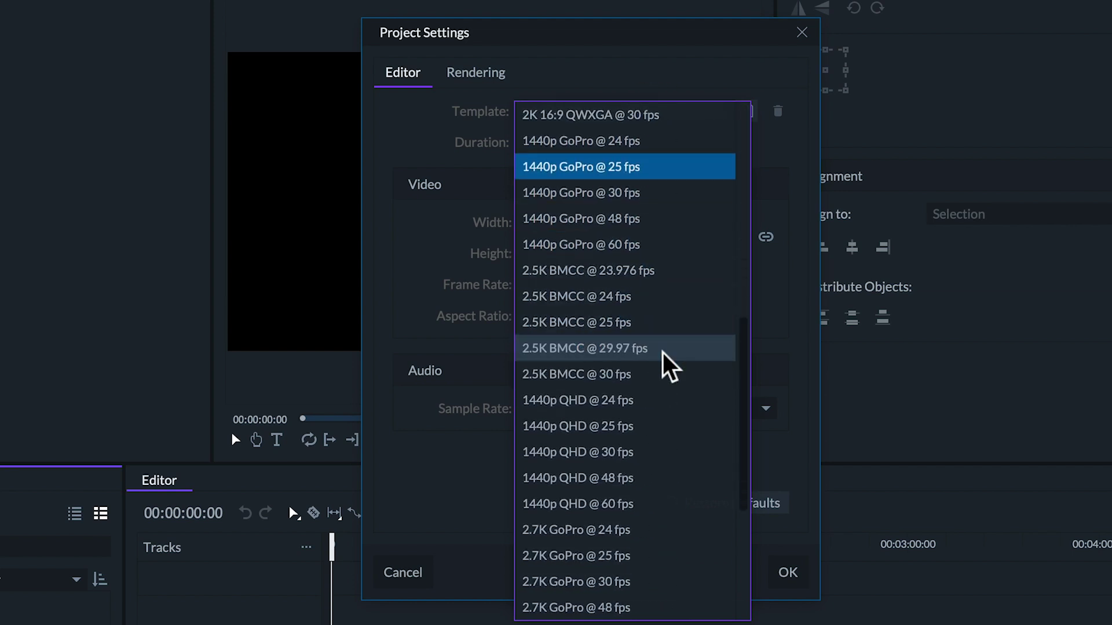
scroll(668, 360, "down", 2)
scroll(669, 363, "down", 5)
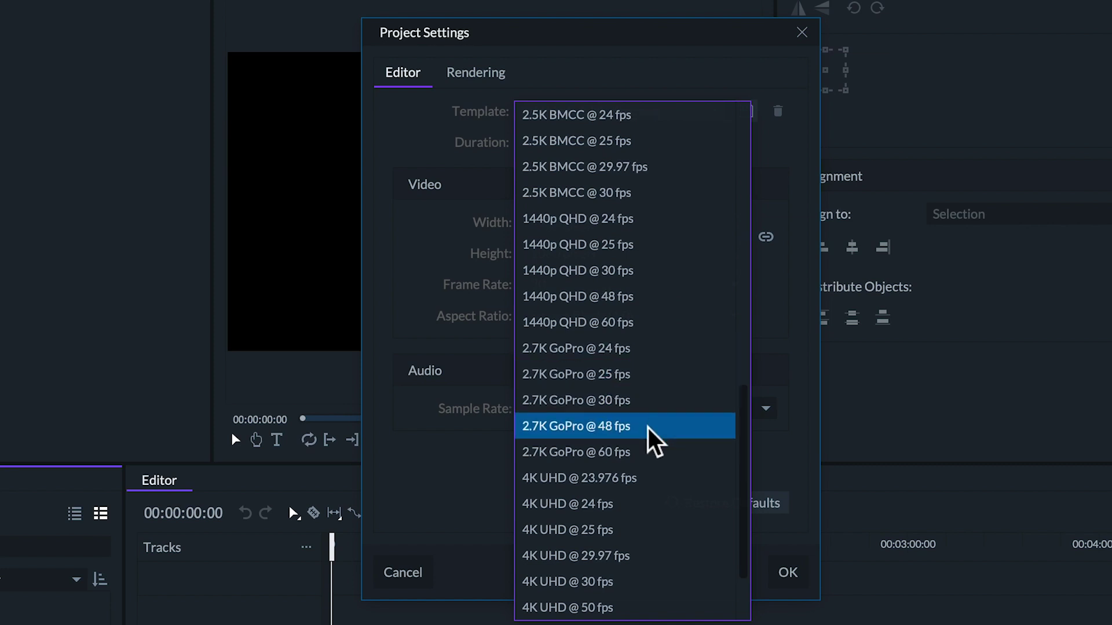
scroll(656, 434, "down", 3)
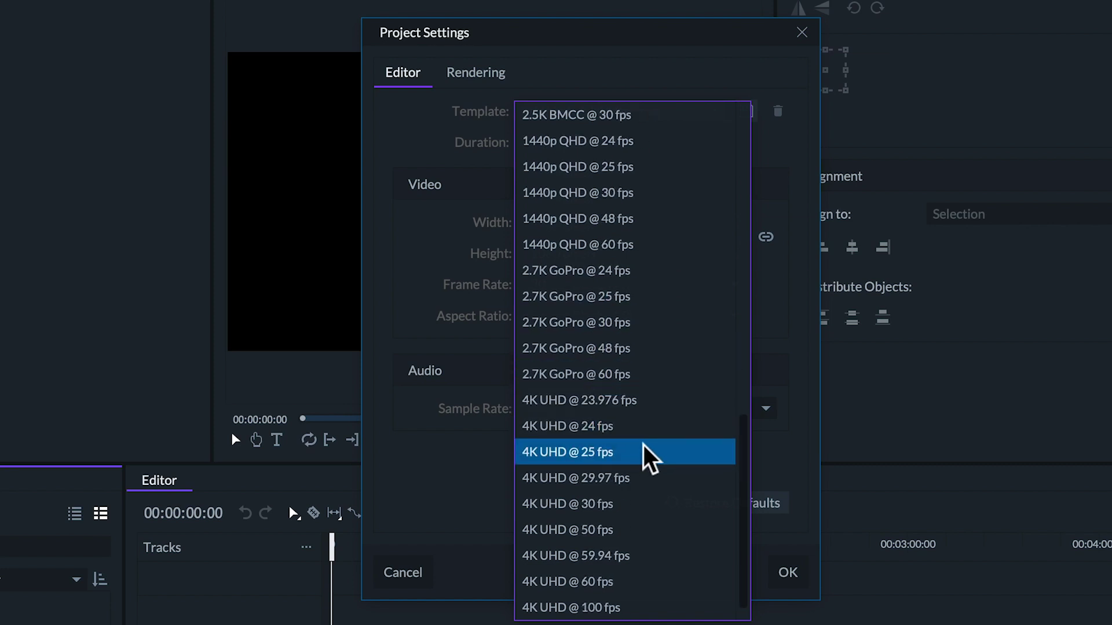
scroll(650, 434, "up", 3)
Step: Set duration 15:30:00, unlink width and height, and enter a 600-pixel width
left_click(599, 87)
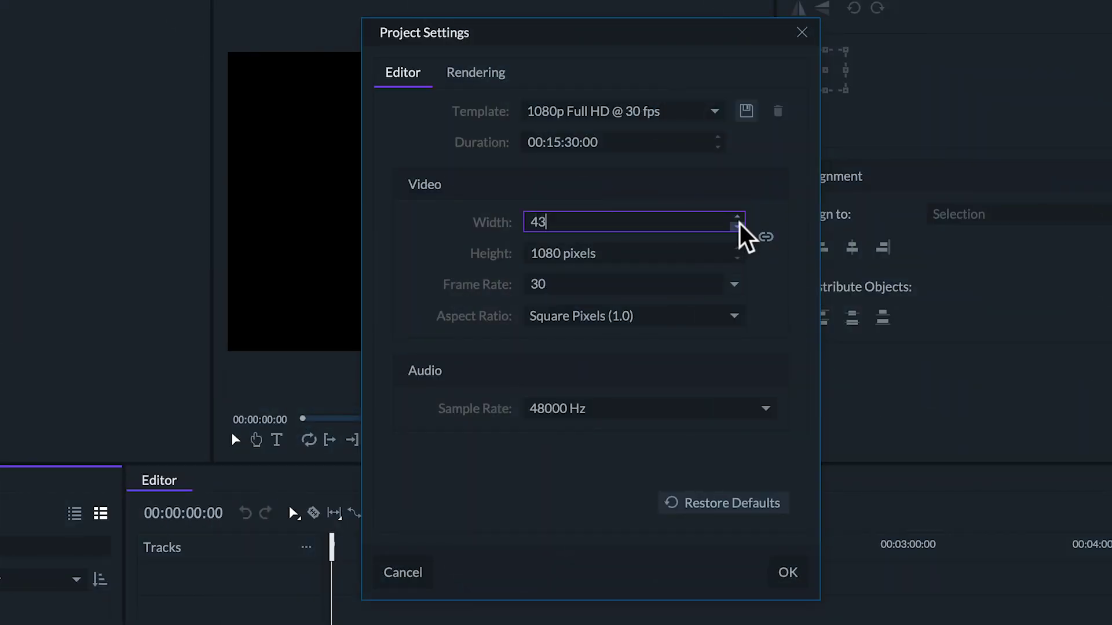
type("pixels")
key("Return")
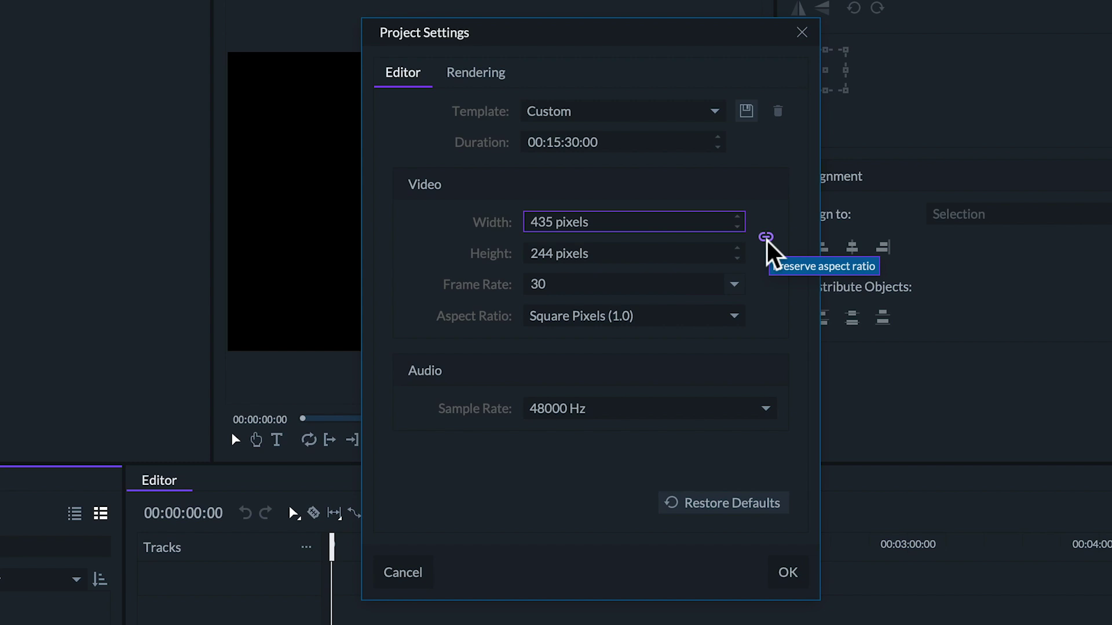
left_click(767, 239)
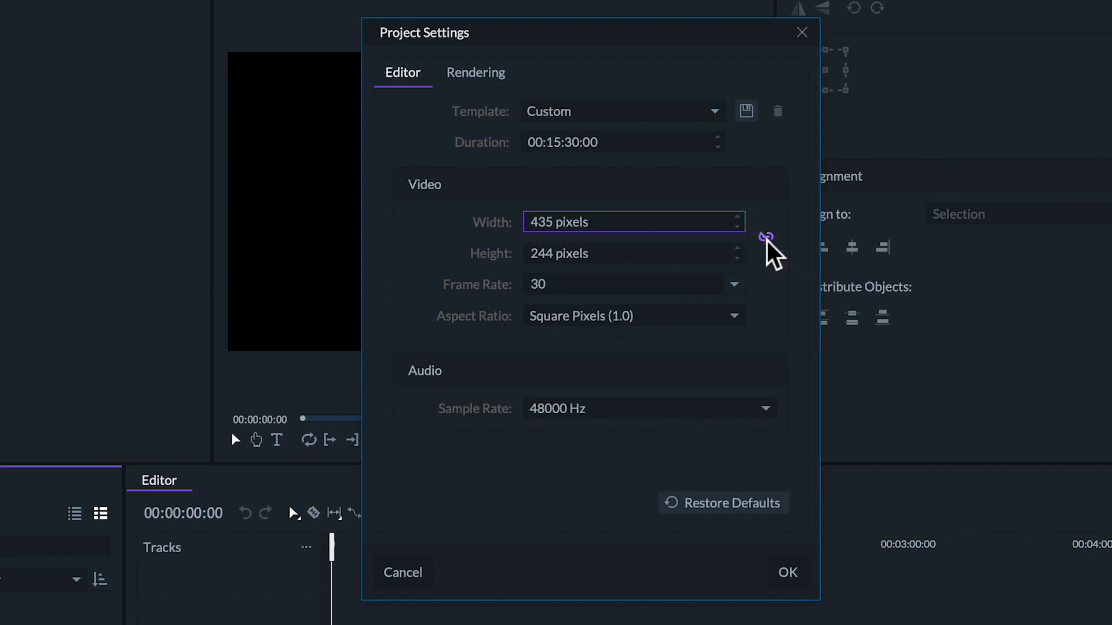
double_click(650, 224)
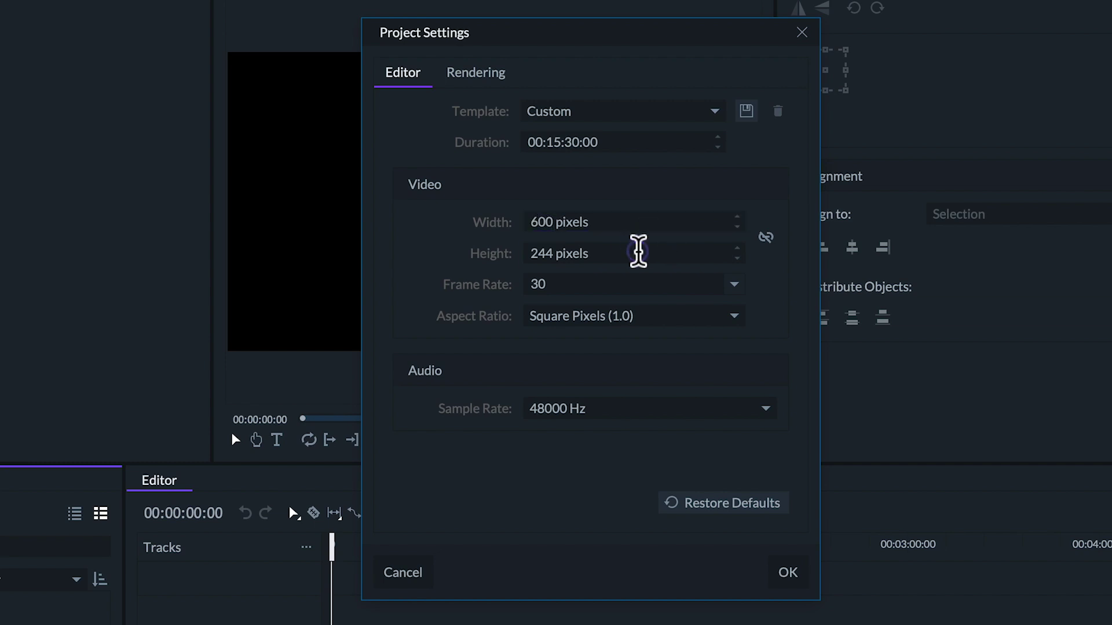
double_click(637, 253)
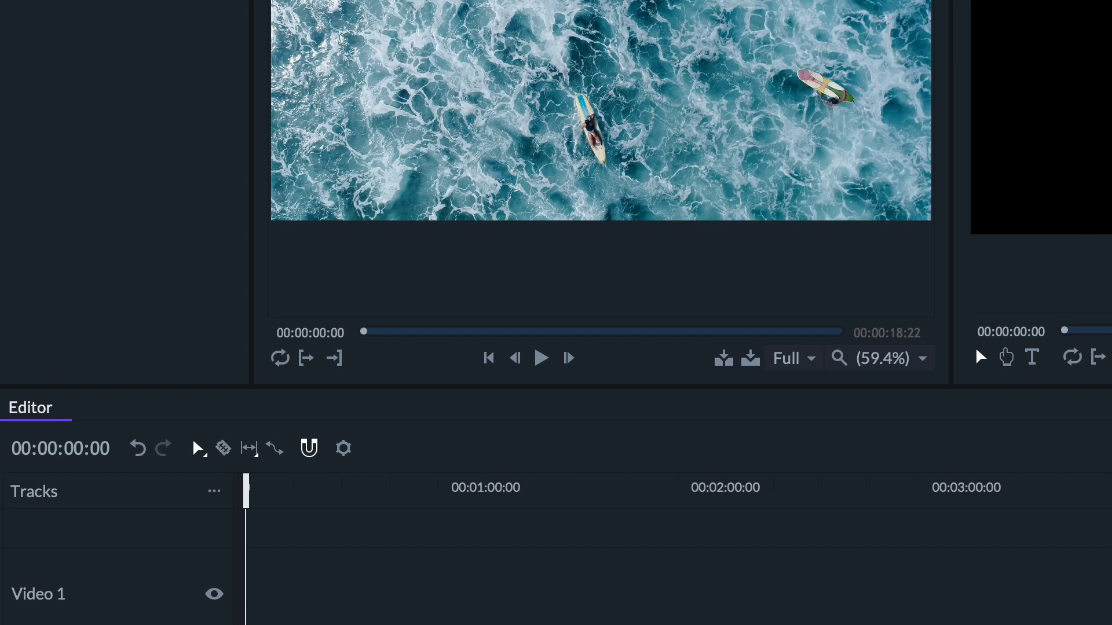
Step: Drag the surfing clip from the Trimmer to the start of the Video 1 track
left_click_drag(261, 608, 243, 614)
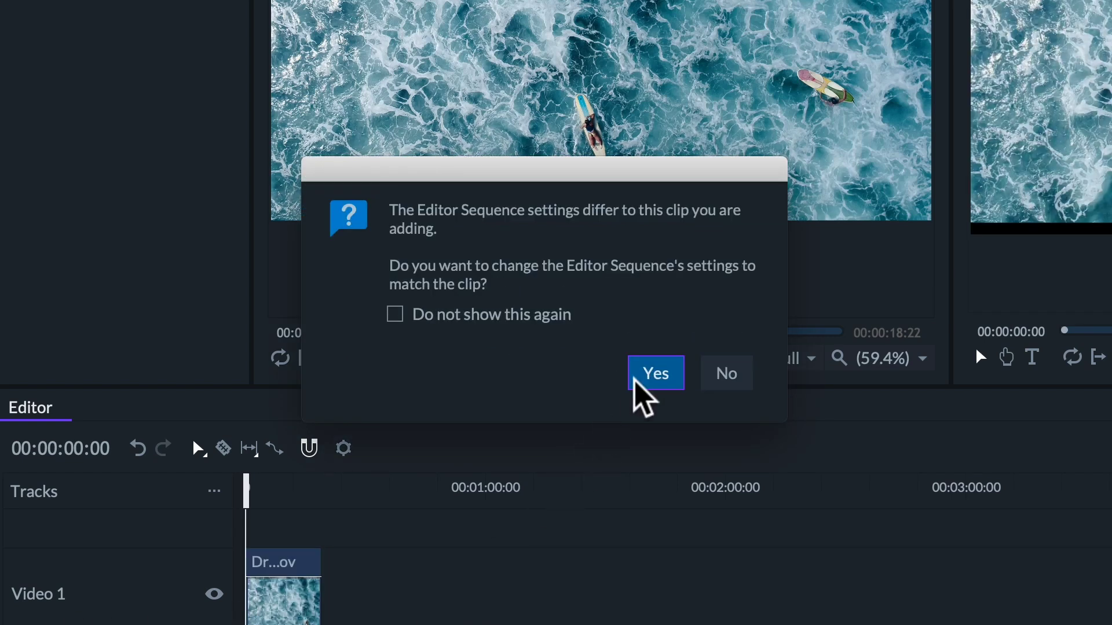
left_click(655, 373)
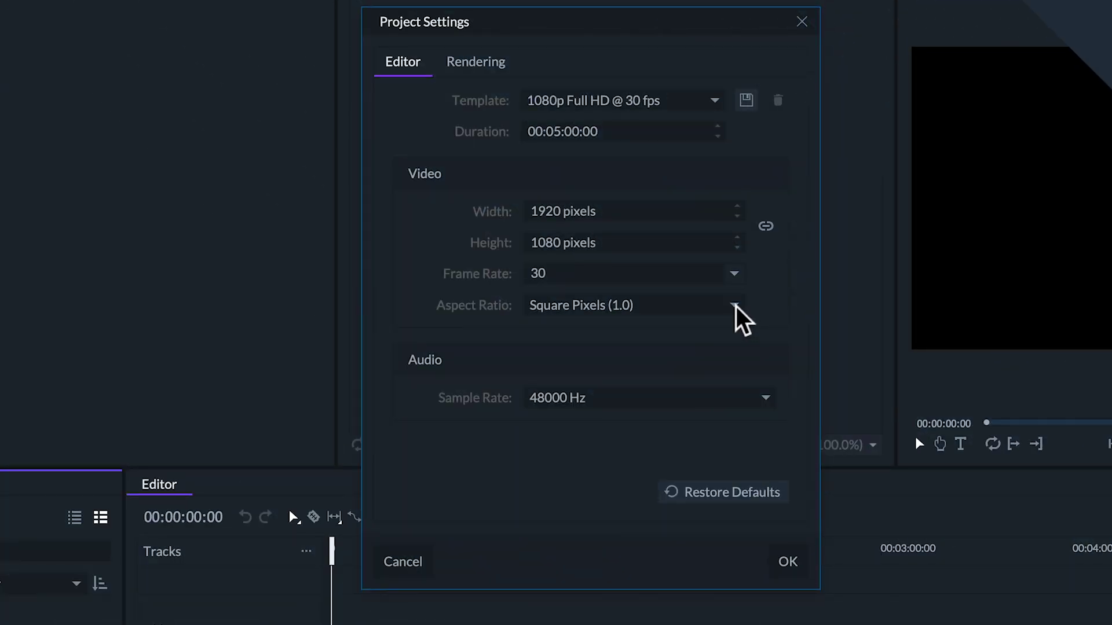
left_click(738, 309)
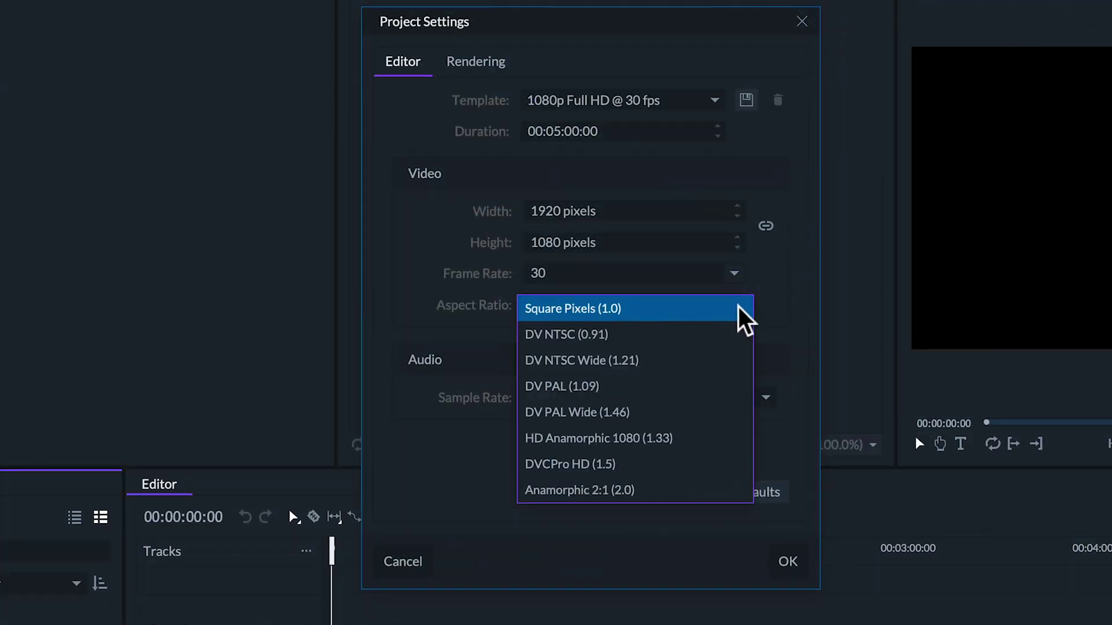
left_click(738, 311)
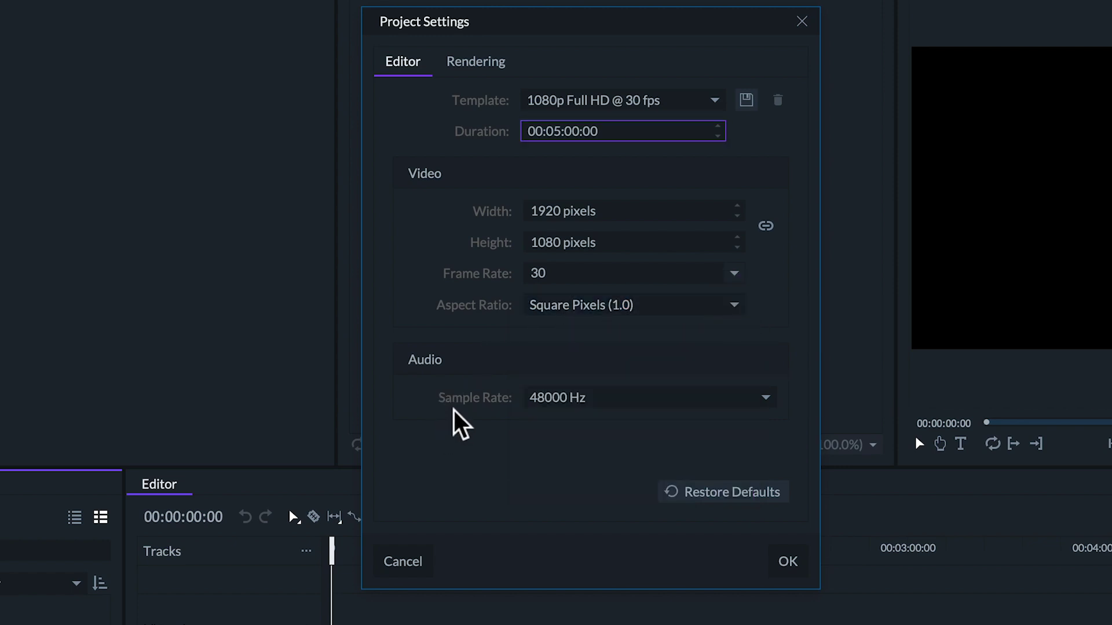
left_click(669, 409)
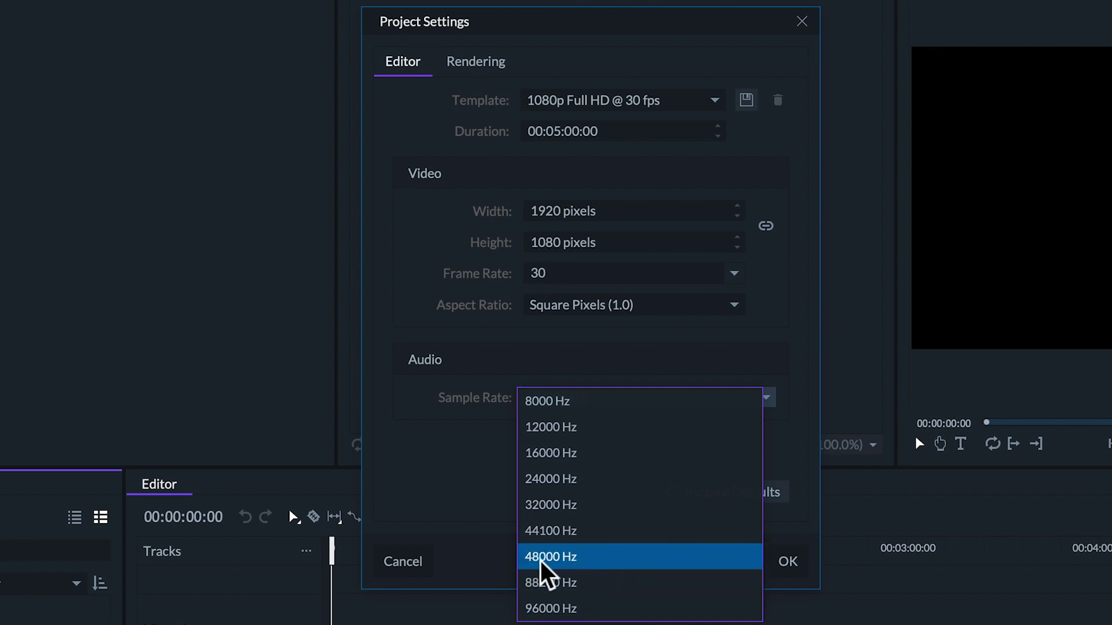
left_click(614, 557)
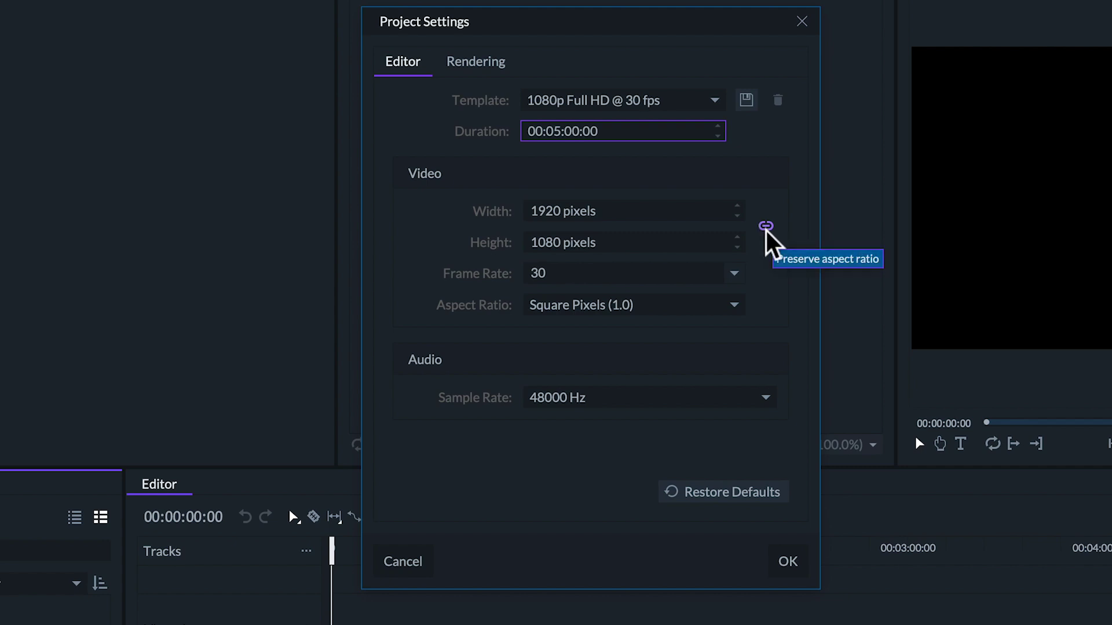
Step: Unlink aspect ratio and set the project to 1080×1920 pixels at 24 fps
left_click(765, 228)
double_click(641, 210)
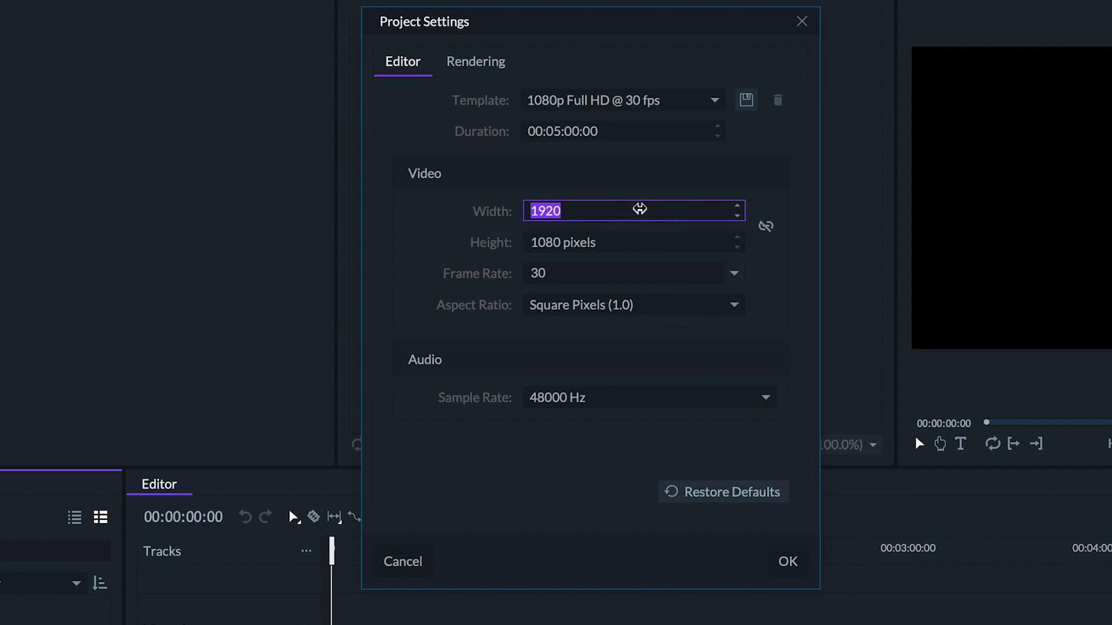
type("1080")
key("Tab")
type("192")
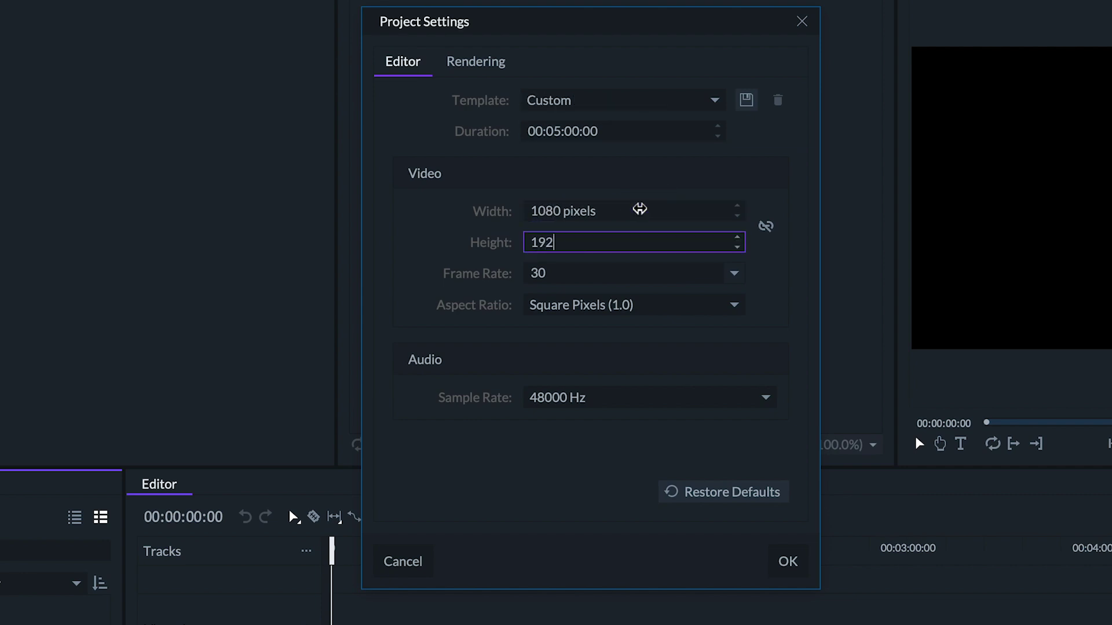
type("0")
left_click(734, 273)
left_click(546, 322)
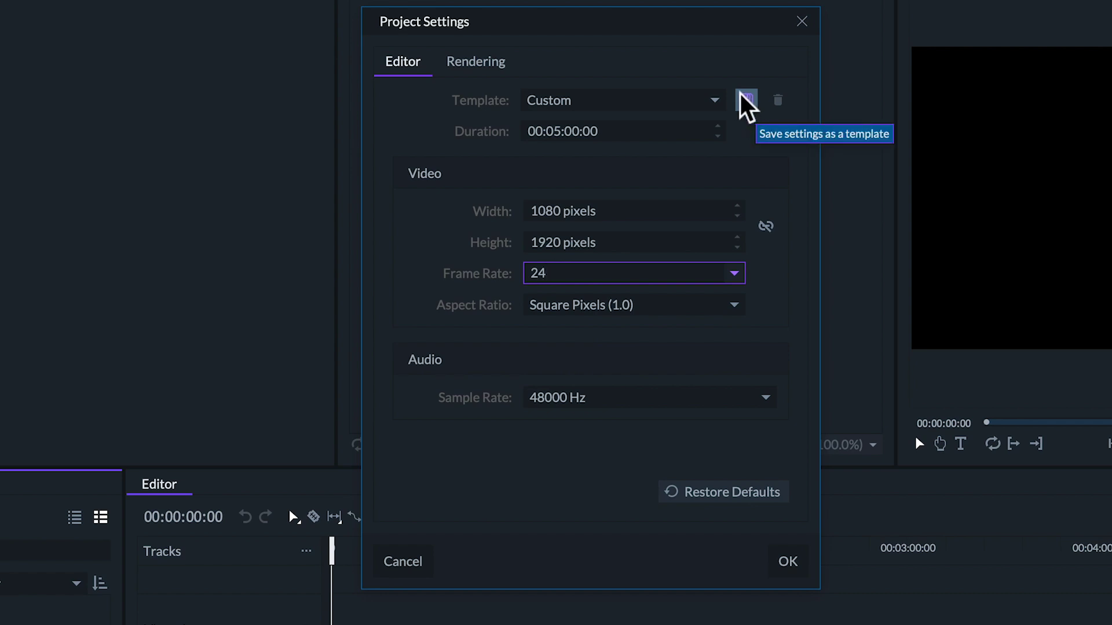
Step: Save the current settings as a template named 'Vertical Full HD Format'
left_click(746, 100)
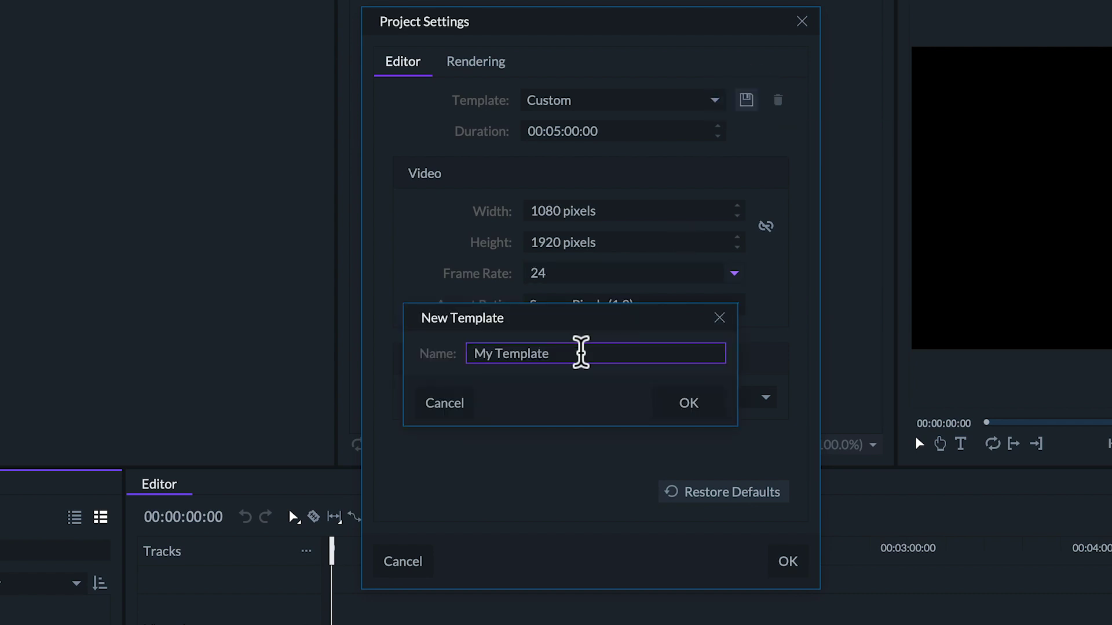
double_click(578, 354)
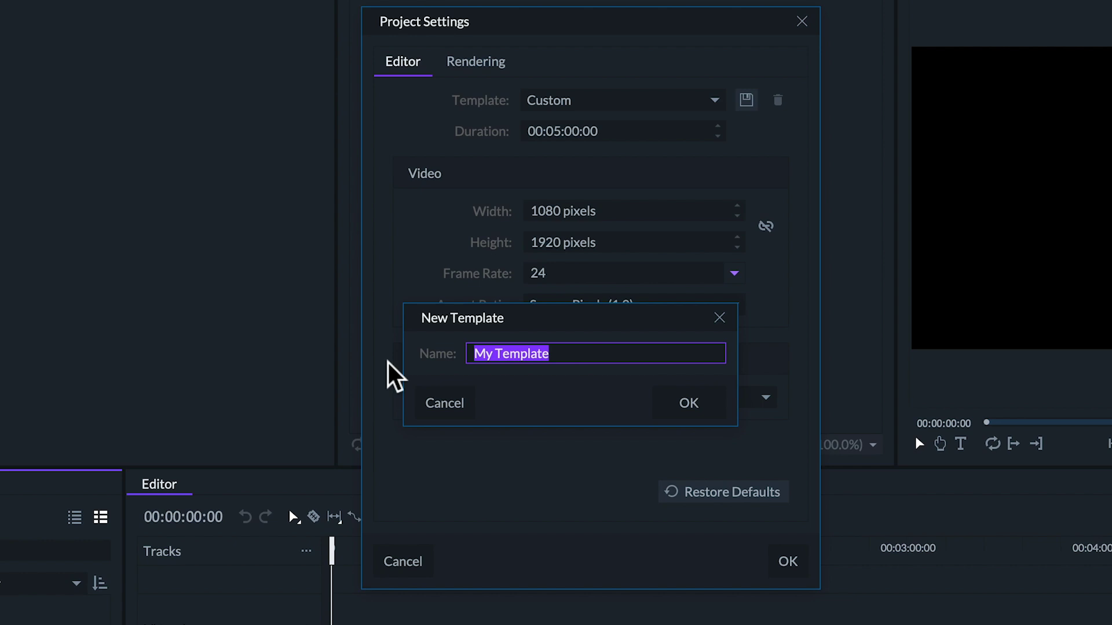
type("V")
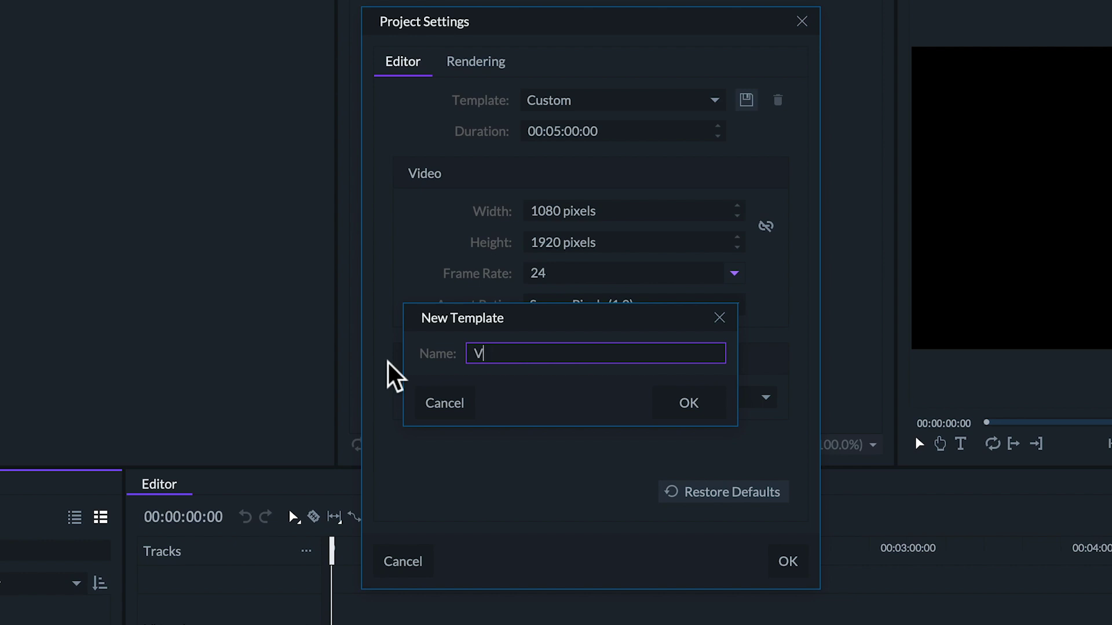
type("ertical Full HD Forma")
type("t")
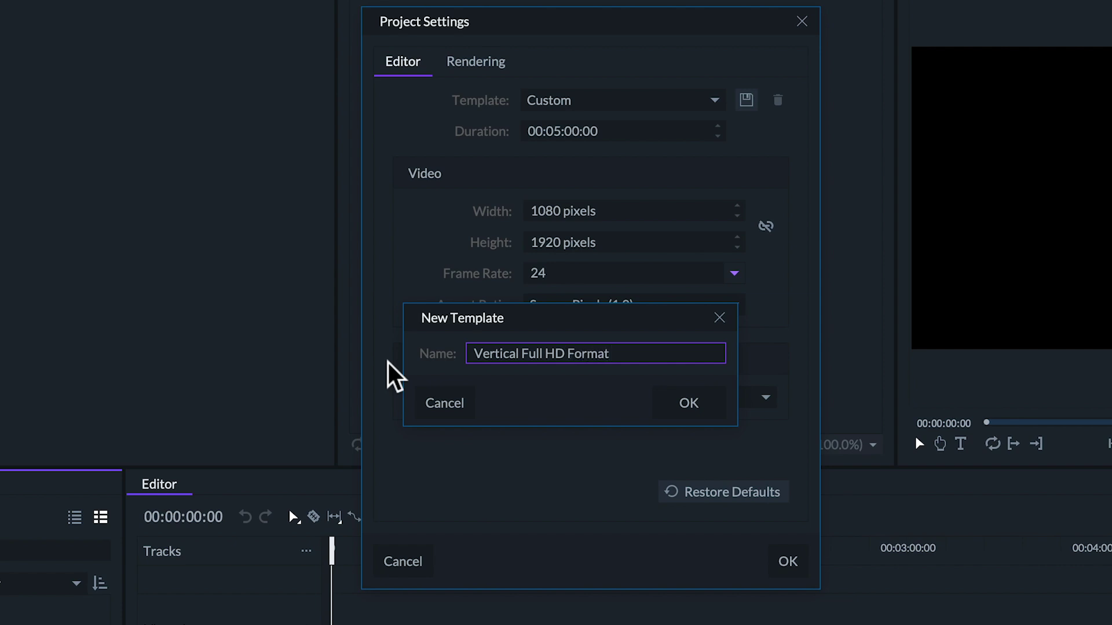
key("Return")
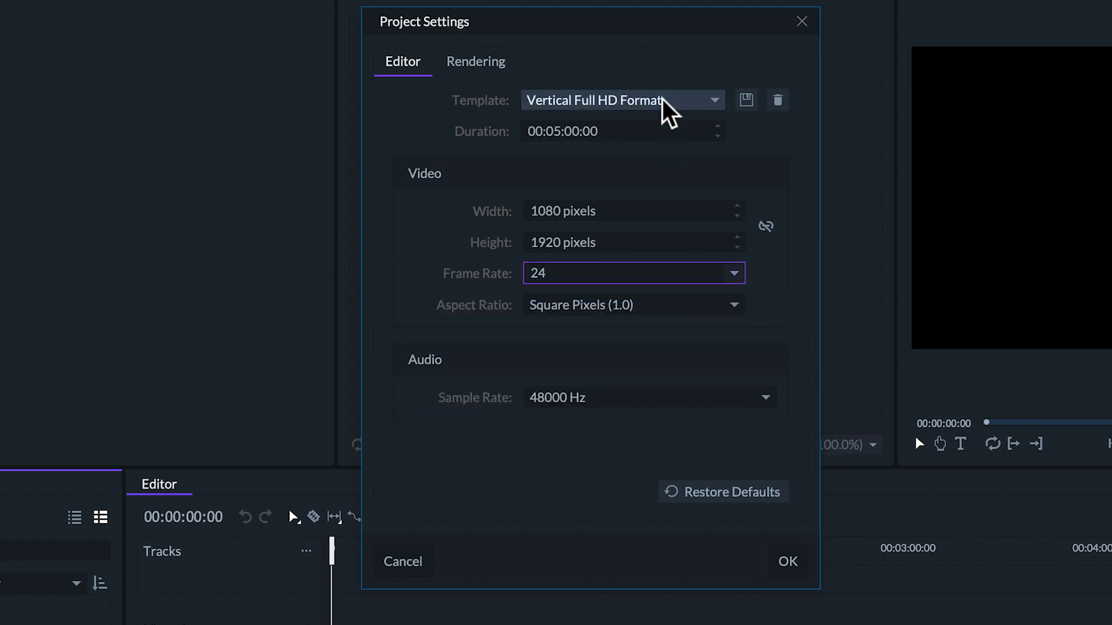
Step: Select the Vertical Full HD Format template for the project and view the Rendering settings
left_click(663, 100)
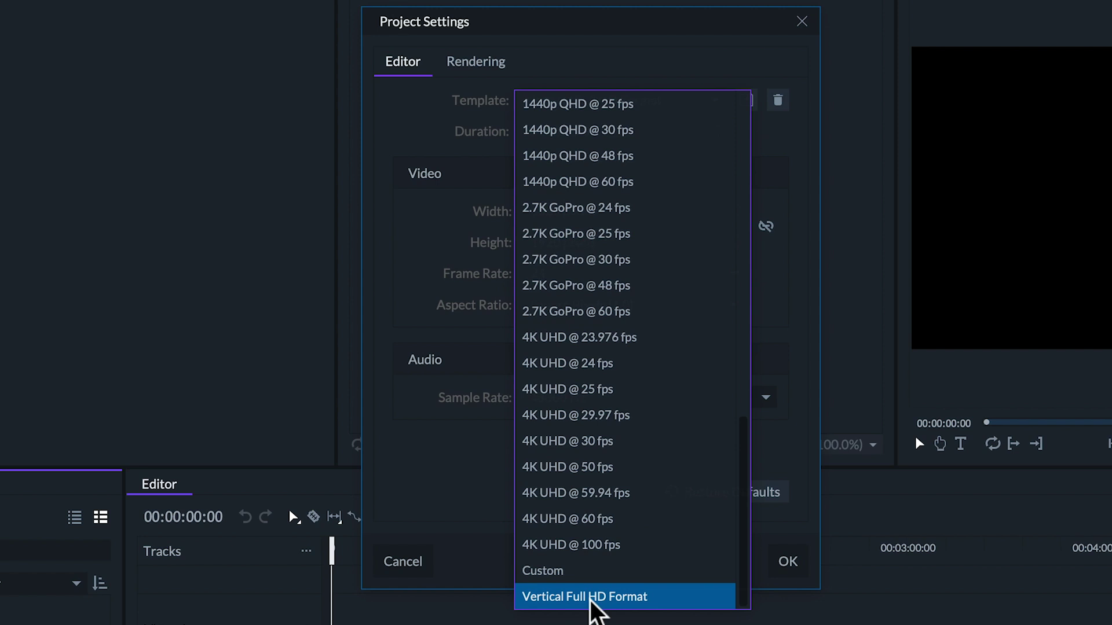
left_click(677, 599)
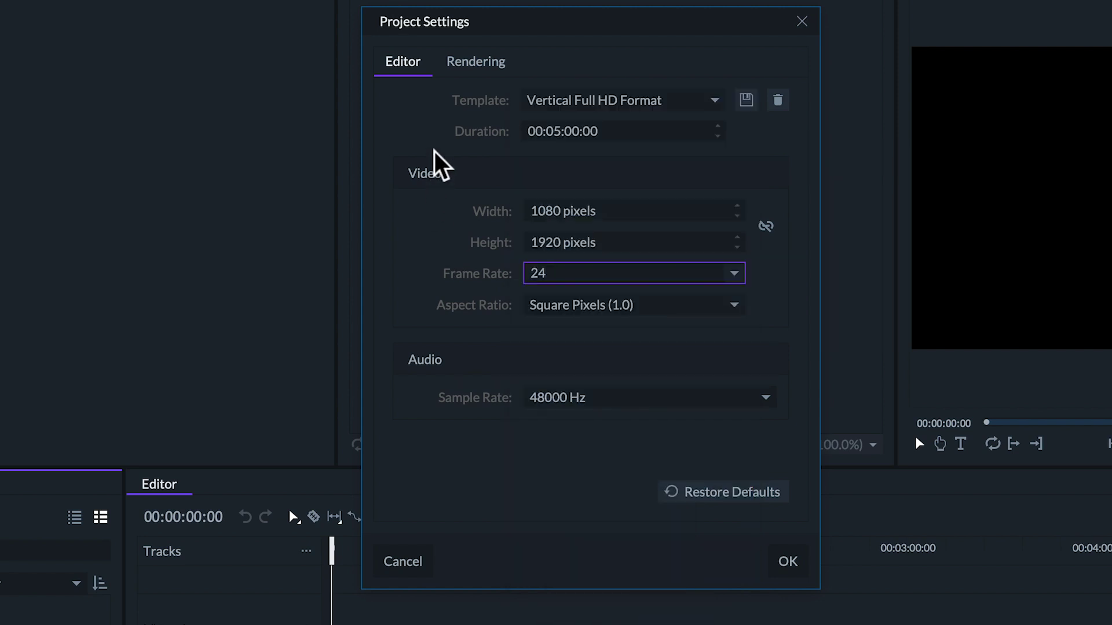
left_click(476, 63)
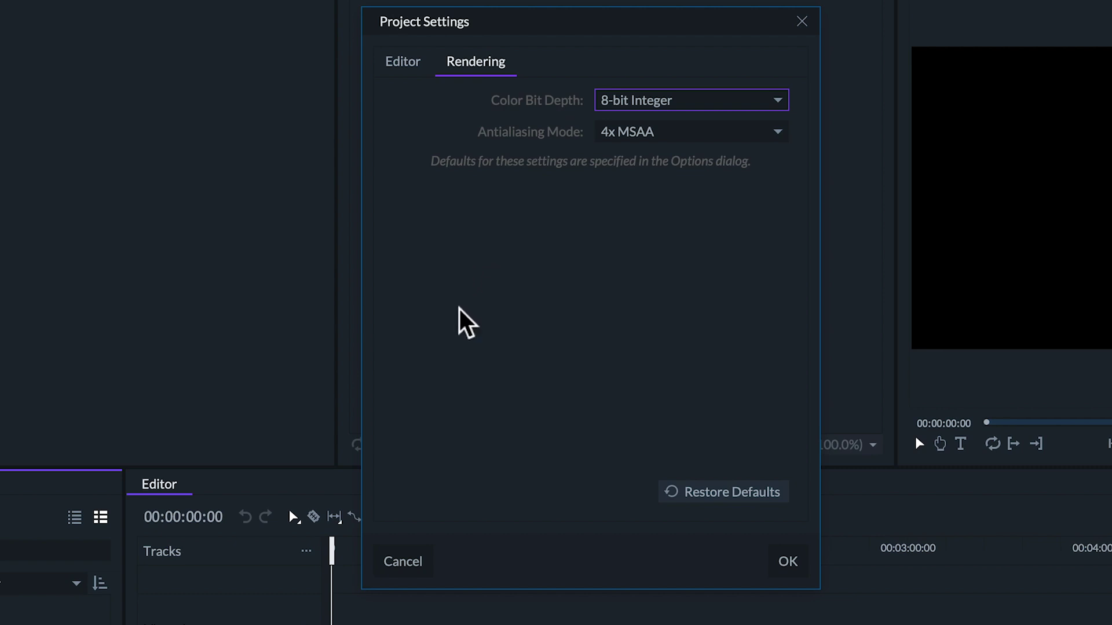
Step: Confirm the project settings with OK, leaving a vertical 1080×1920 frame in the viewer
left_click(777, 547)
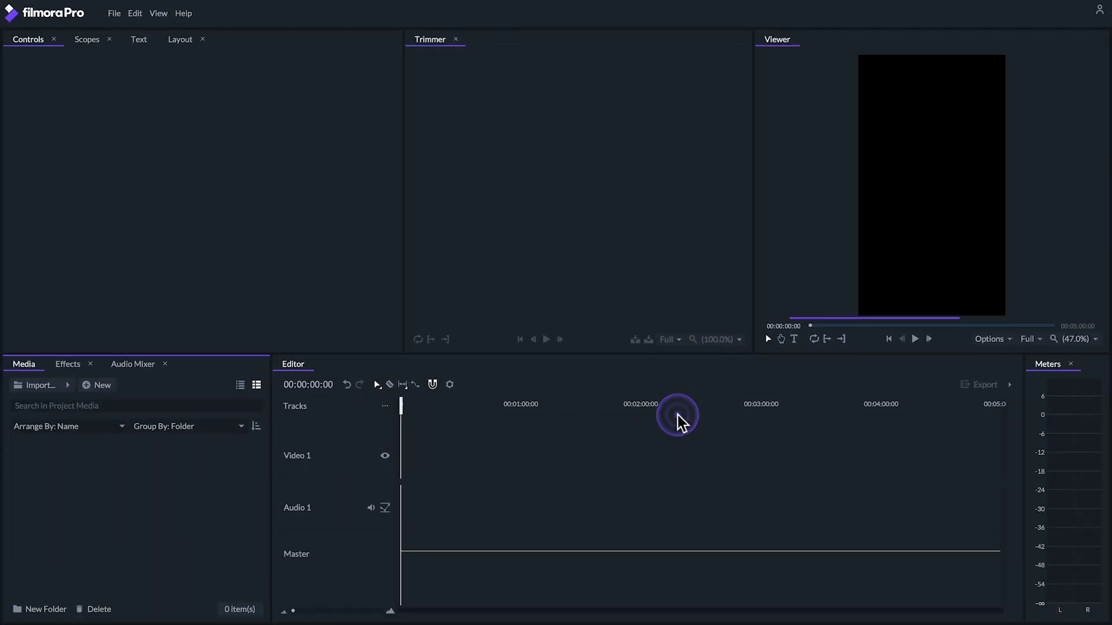